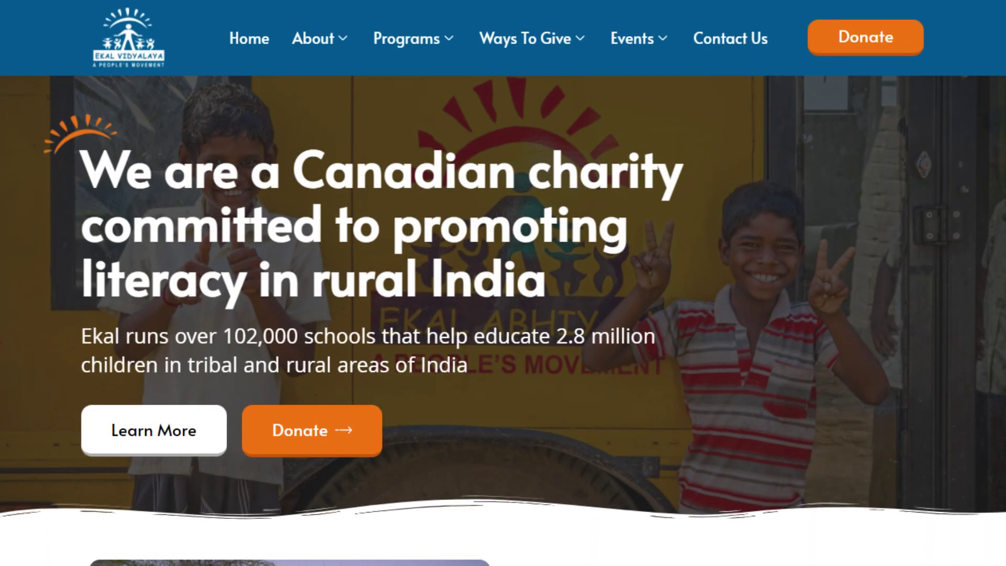
Step: Scroll the redesigned Ekal Canada homepage from the hero banner down to the footer and contact details
scroll(503, 283, "down", 8)
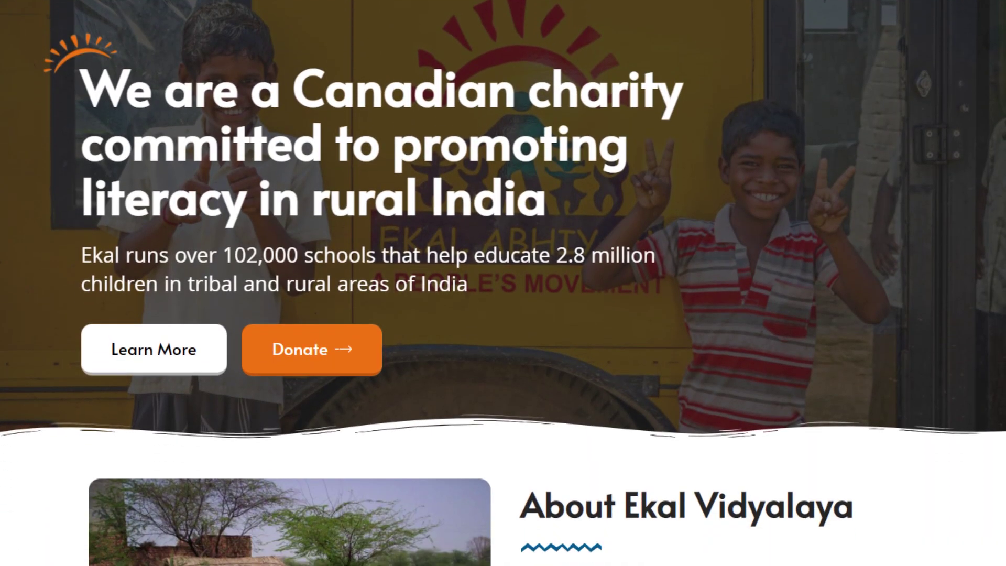
scroll(503, 283, "down", 9)
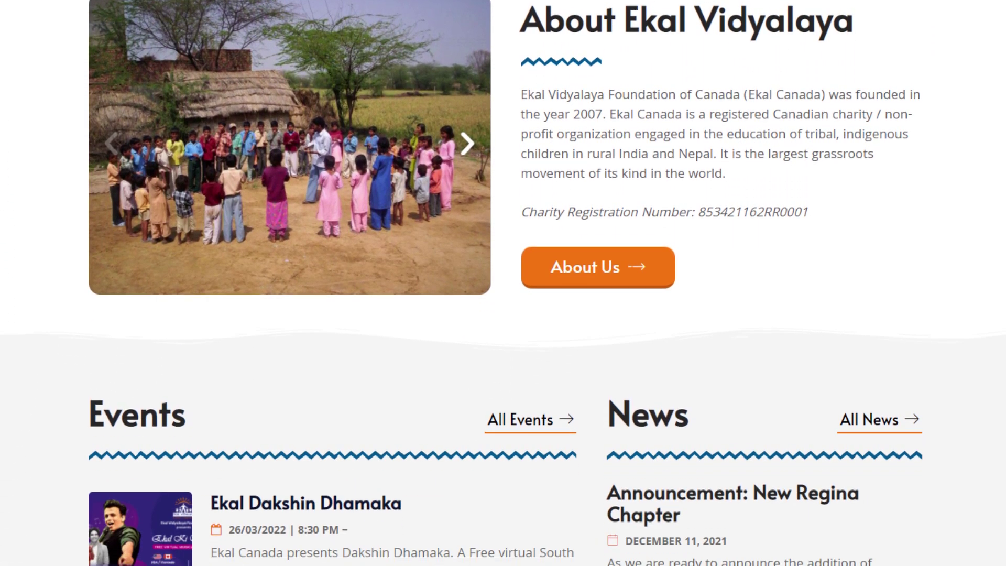
scroll(504, 283, "down", 9)
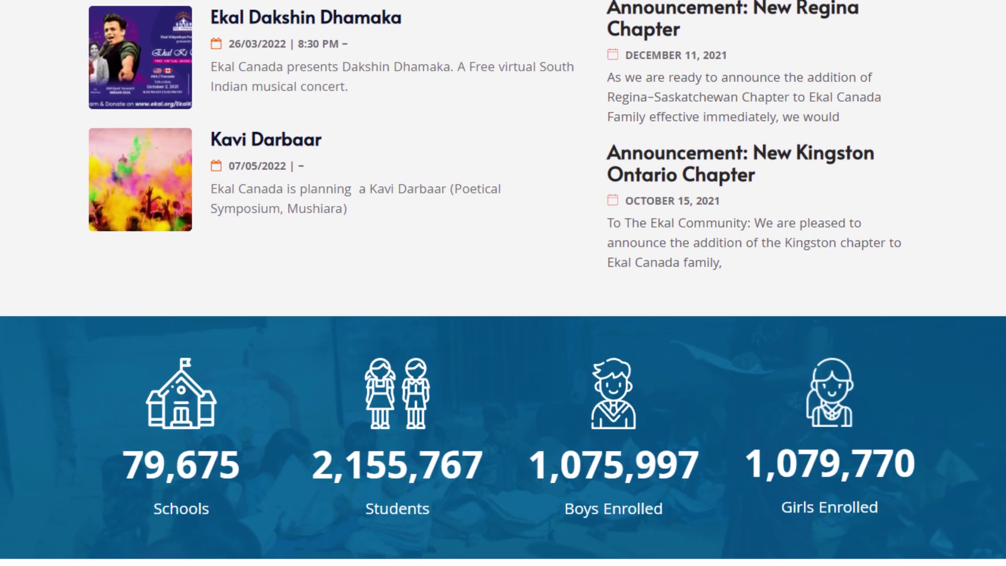
scroll(503, 283, "down", 9)
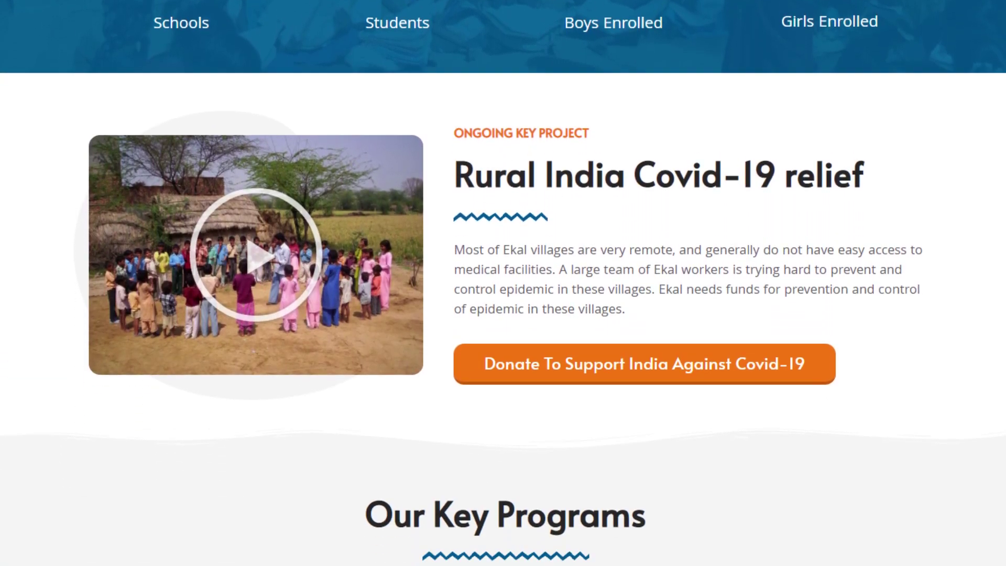
scroll(503, 283, "down", 9)
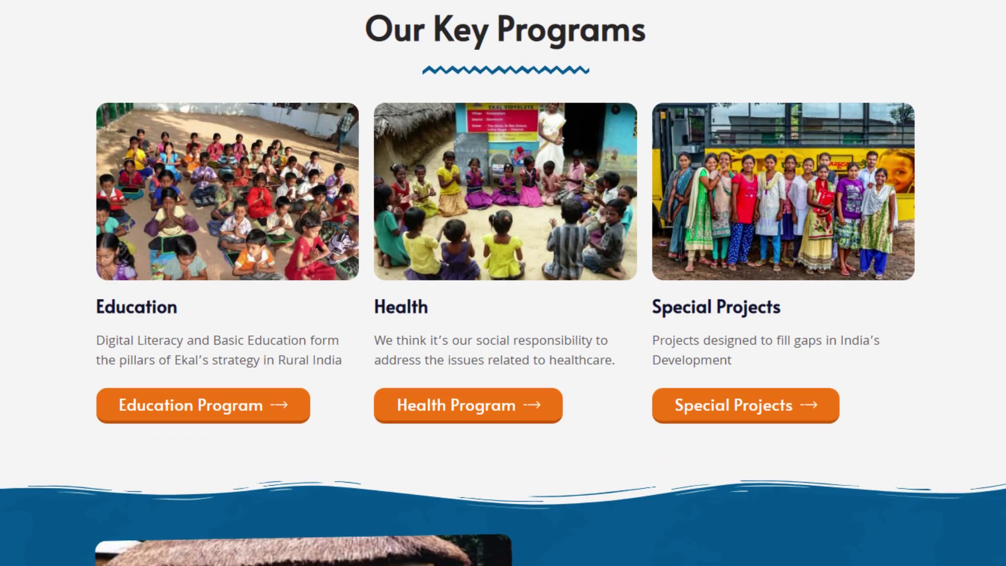
scroll(503, 283, "down", 9)
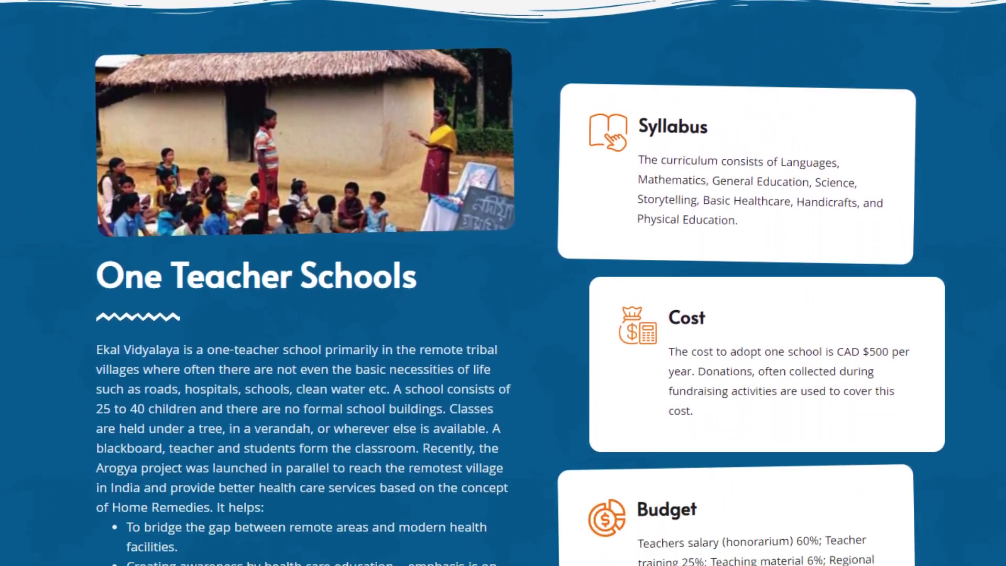
scroll(503, 283, "down", 9)
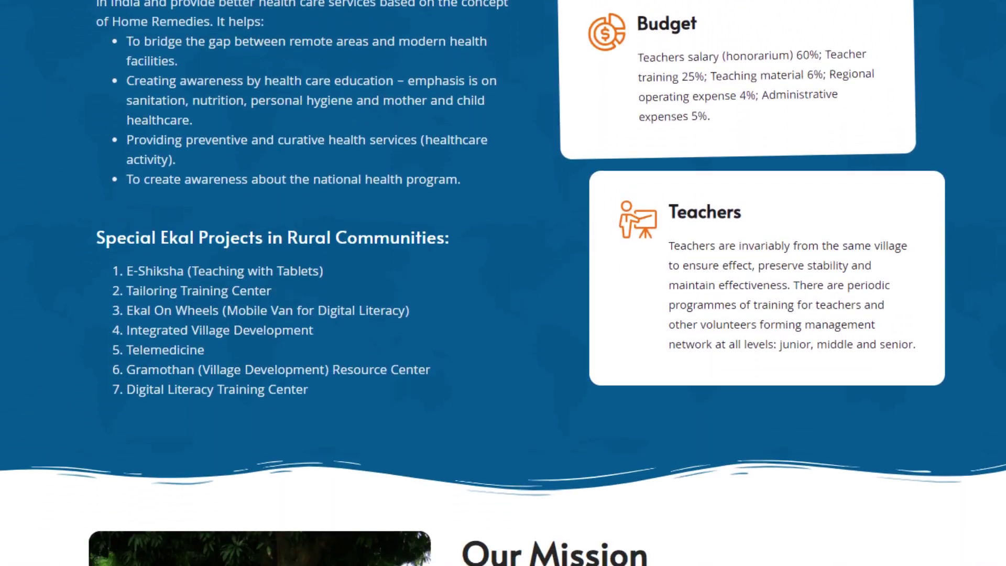
scroll(503, 283, "down", 9)
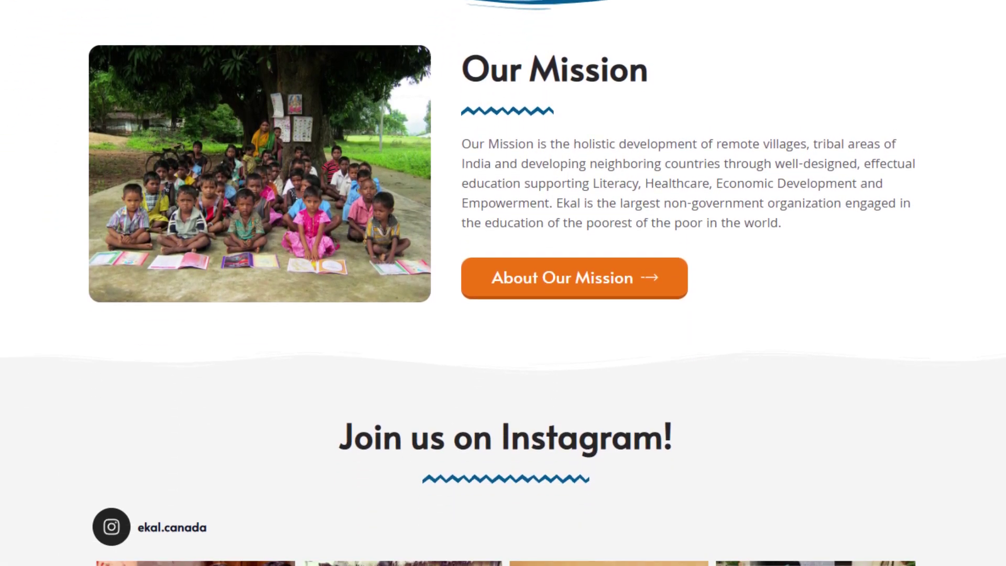
scroll(504, 283, "down", 9)
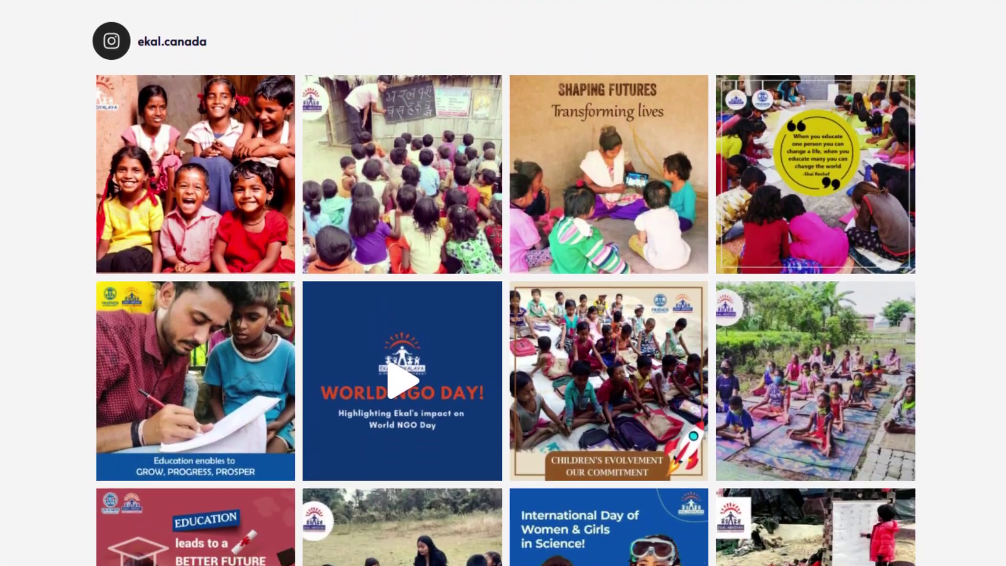
scroll(503, 283, "down", 9)
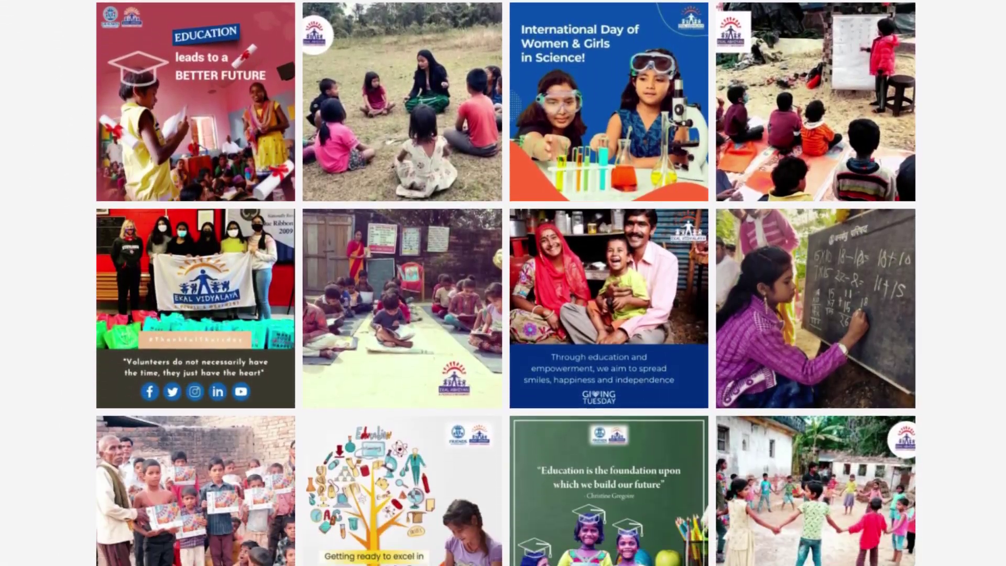
scroll(503, 283, "down", 9)
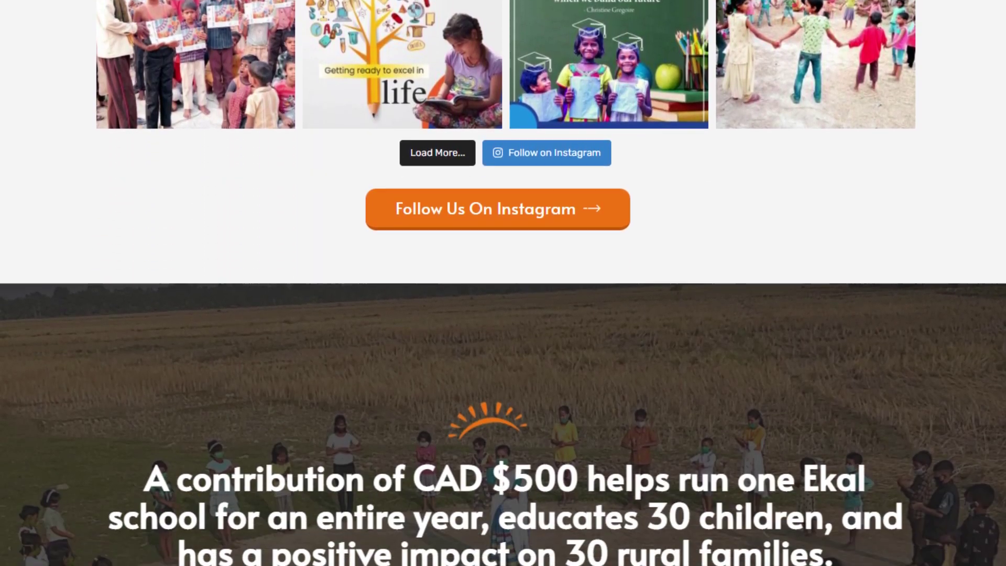
scroll(503, 283, "down", 6)
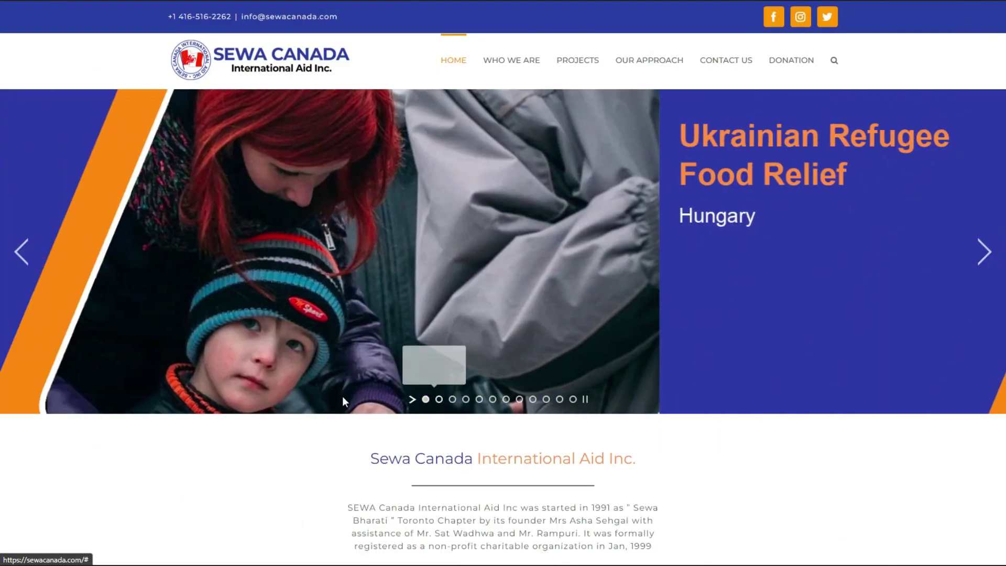
Step: Scroll the old sewacanada.com homepage from its slider down to the footer and back to the top
scroll(313, 367, "down", 9)
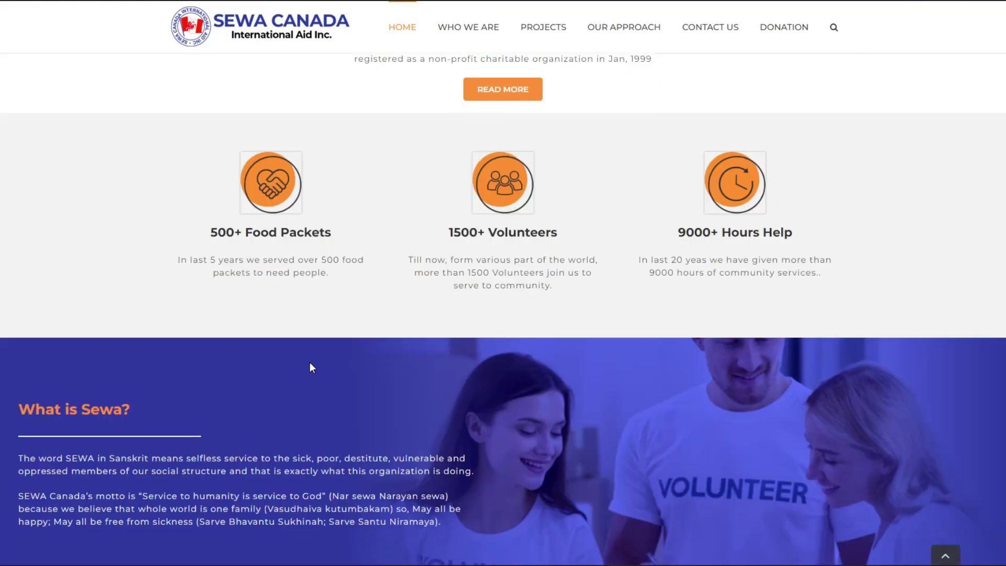
scroll(309, 363, "down", 8)
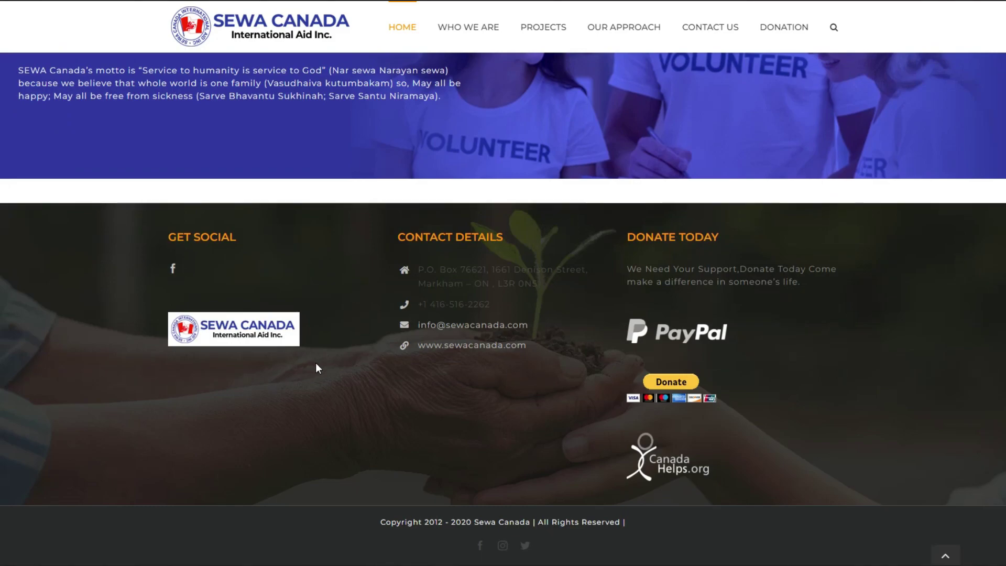
scroll(318, 366, "up", 17)
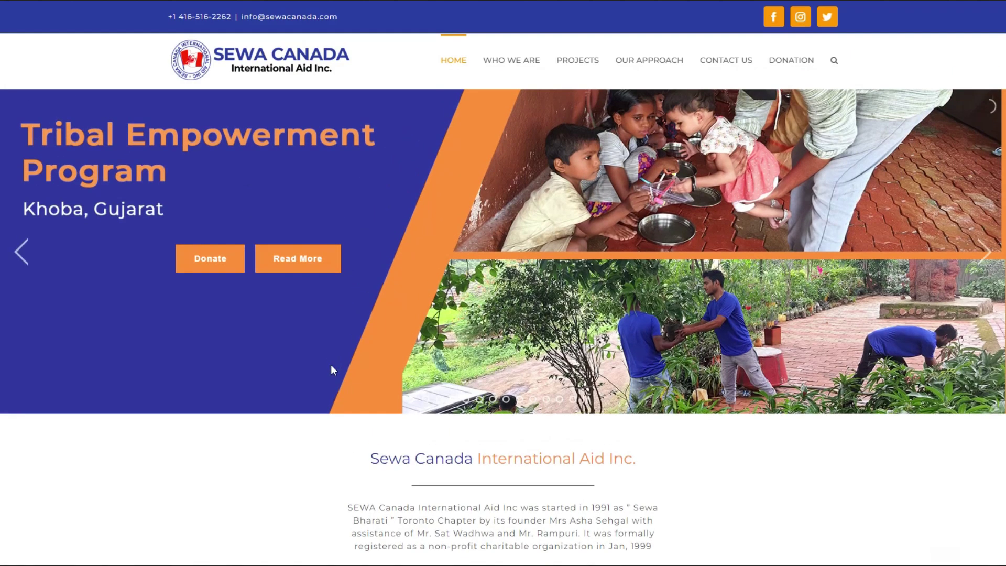
scroll(331, 365, "down", 8)
scroll(333, 366, "down", 8)
scroll(336, 367, "up", 17)
Step: Visit the Who We Are page, then browse the Projects > Education > Anand Bhawan, Bihar page
left_click(505, 61)
mouse_move(563, 63)
mouse_move(575, 94)
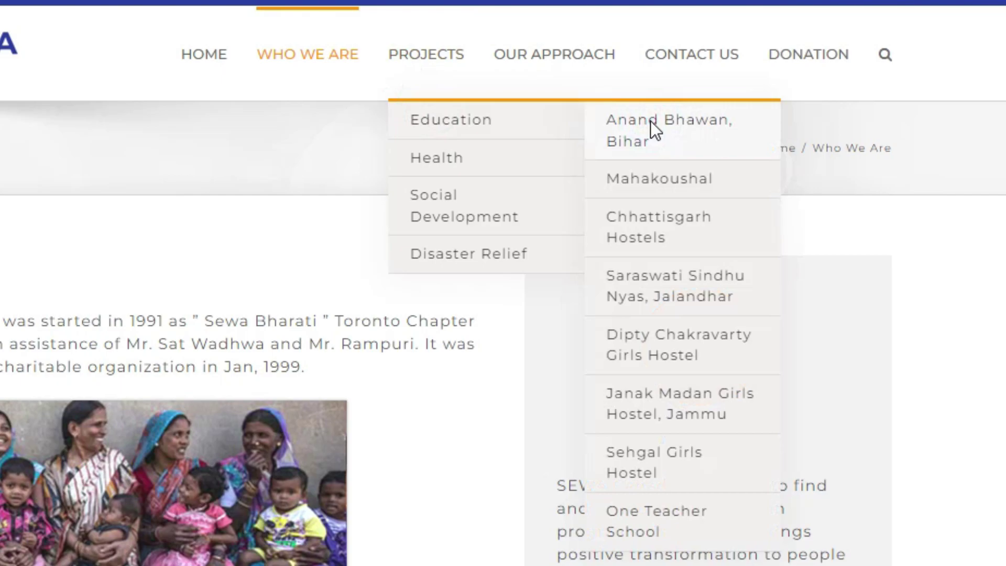
left_click(649, 121)
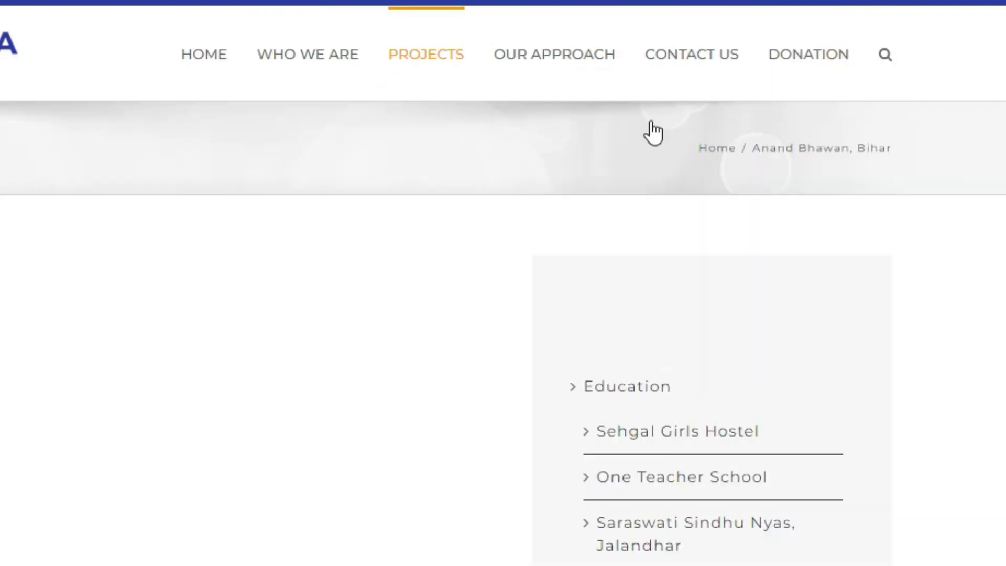
scroll(505, 200, "down", 10)
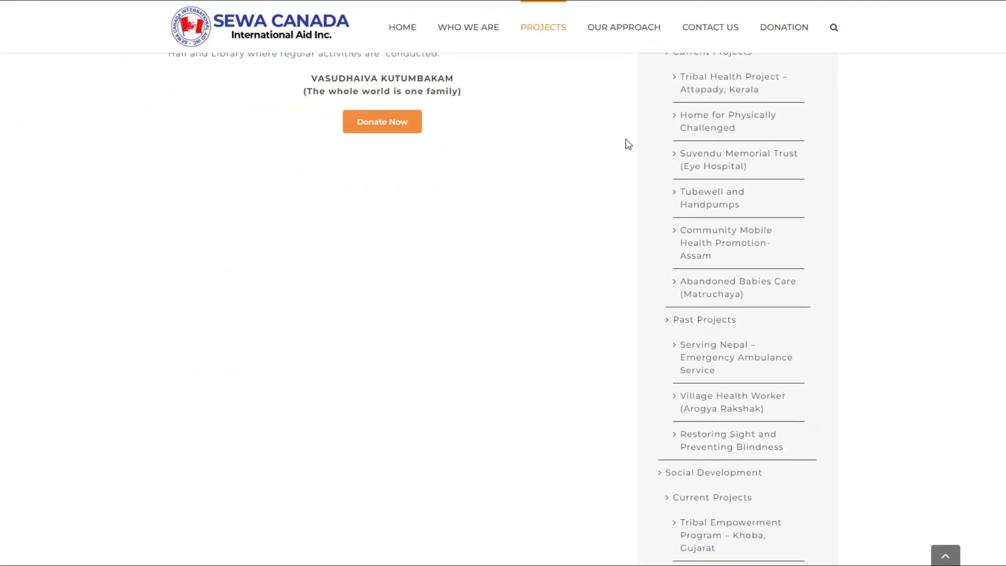
scroll(627, 144, "up", 10)
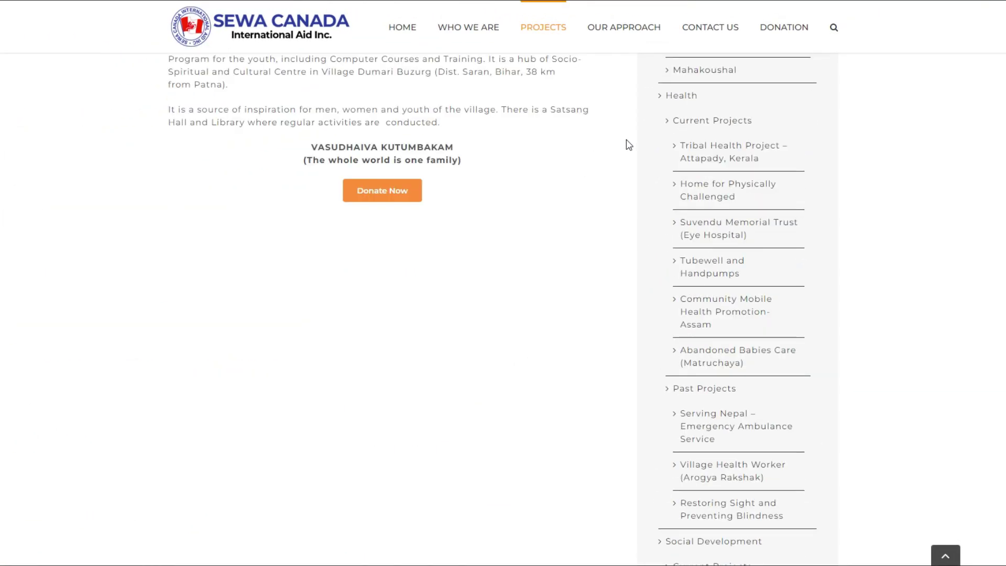
Step: Open the Our Approach page and scroll through its content
left_click(642, 56)
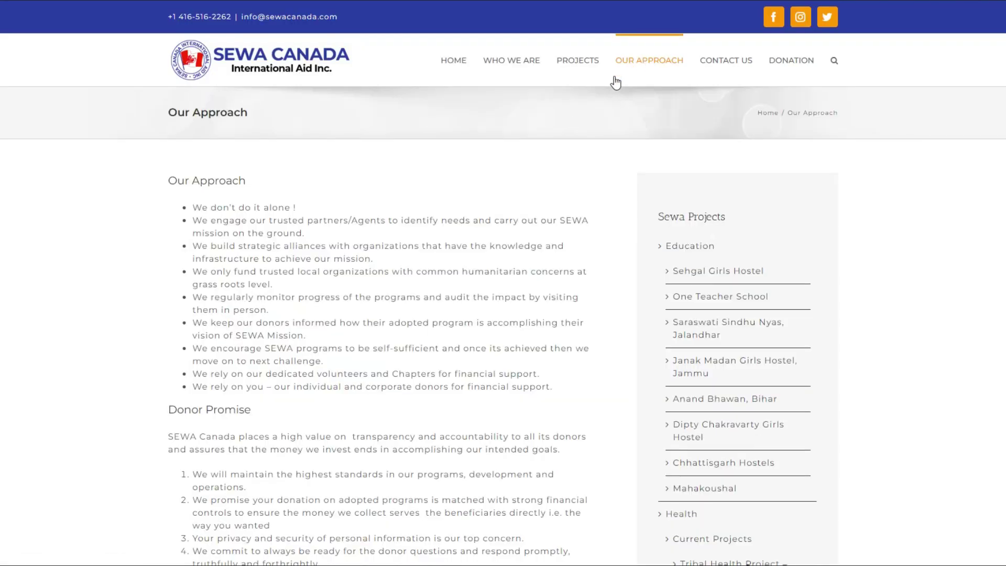
scroll(445, 246, "down", 12)
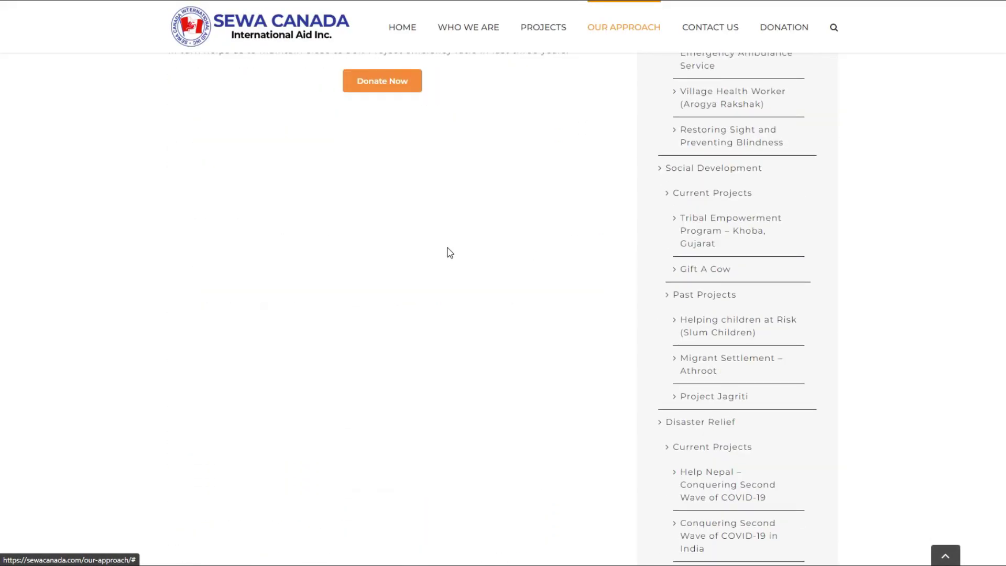
scroll(450, 252, "down", 3)
scroll(461, 246, "up", 15)
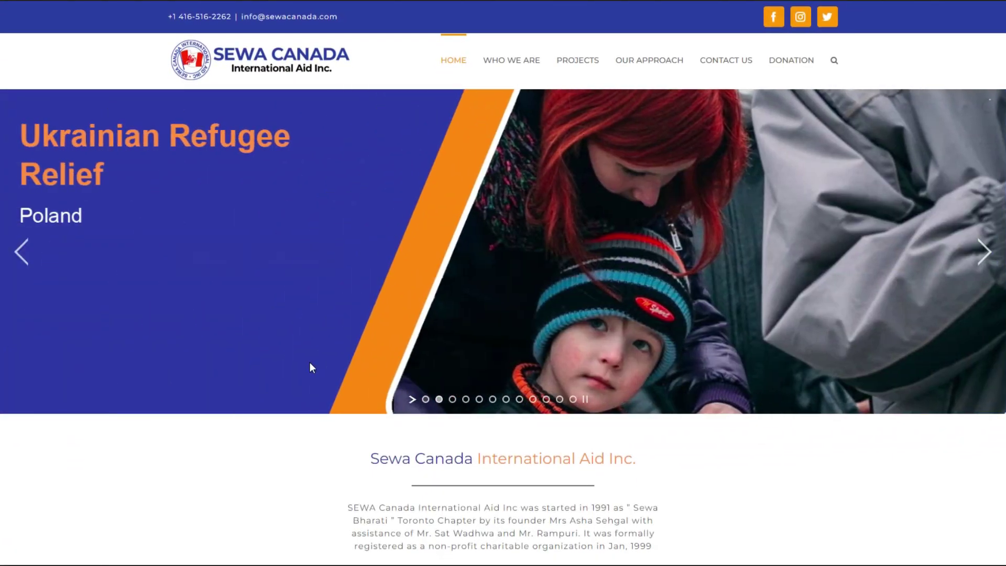
scroll(309, 362, "down", 9)
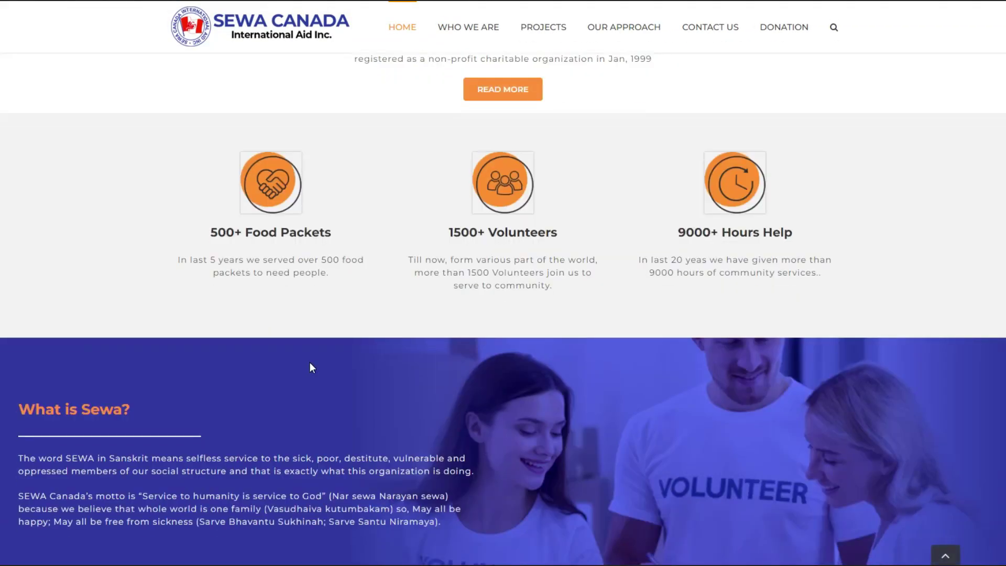
scroll(309, 362, "down", 5)
scroll(310, 363, "down", 3)
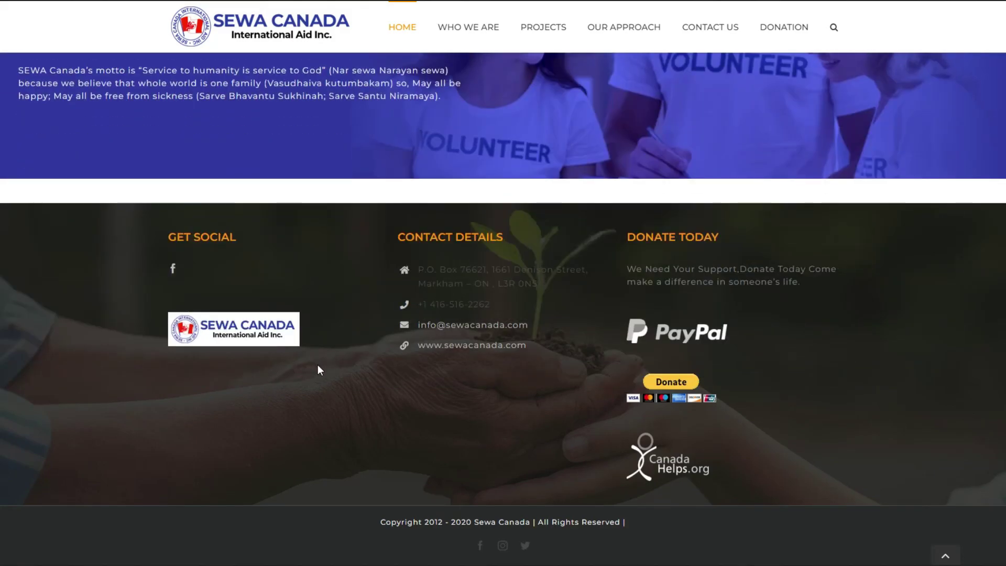
scroll(318, 364, "up", 15)
scroll(331, 369, "down", 9)
scroll(332, 370, "up", 9)
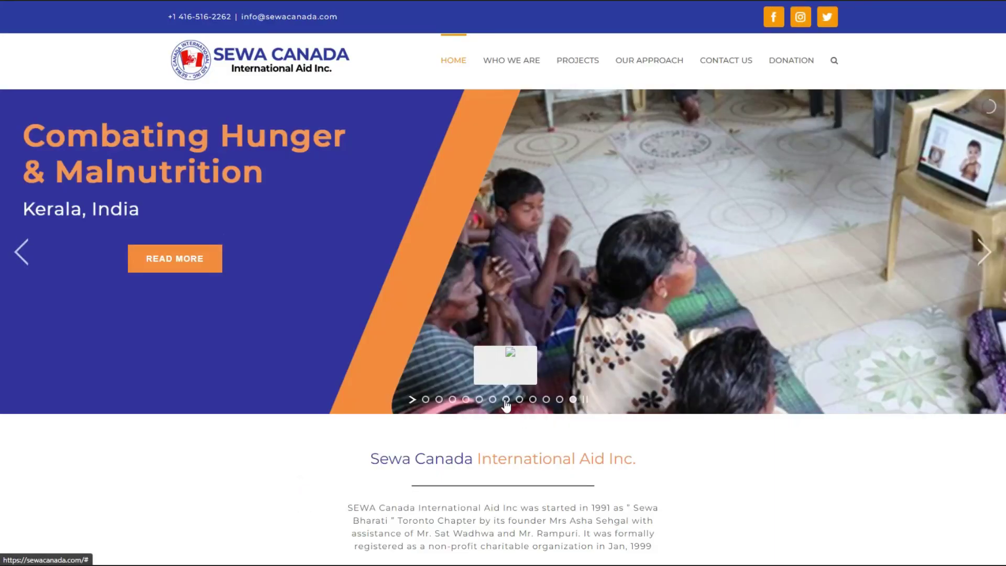
Step: Cycle the home slider through the ambulance slide and others, then back to the first slide
left_click(519, 399)
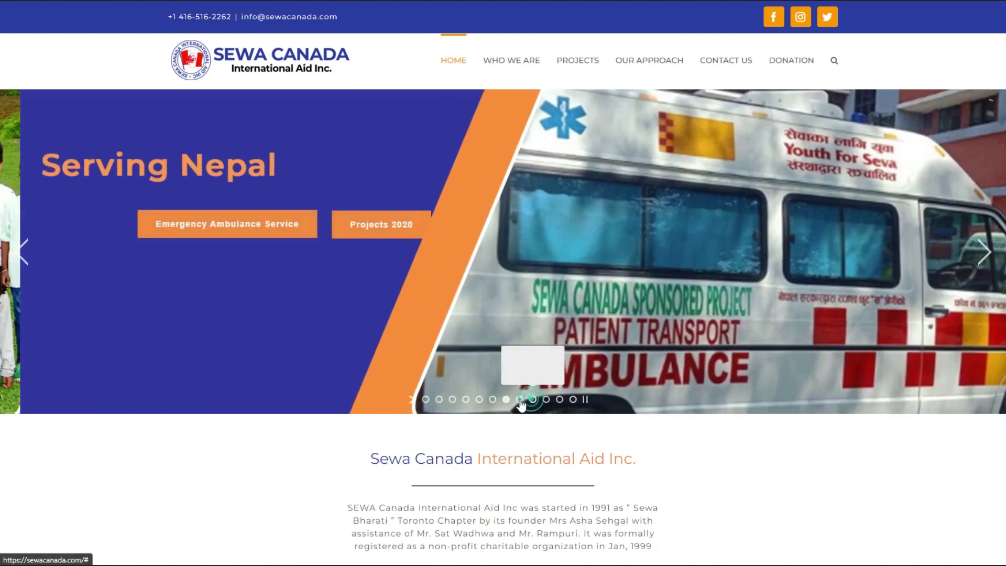
left_click(506, 399)
left_click(452, 400)
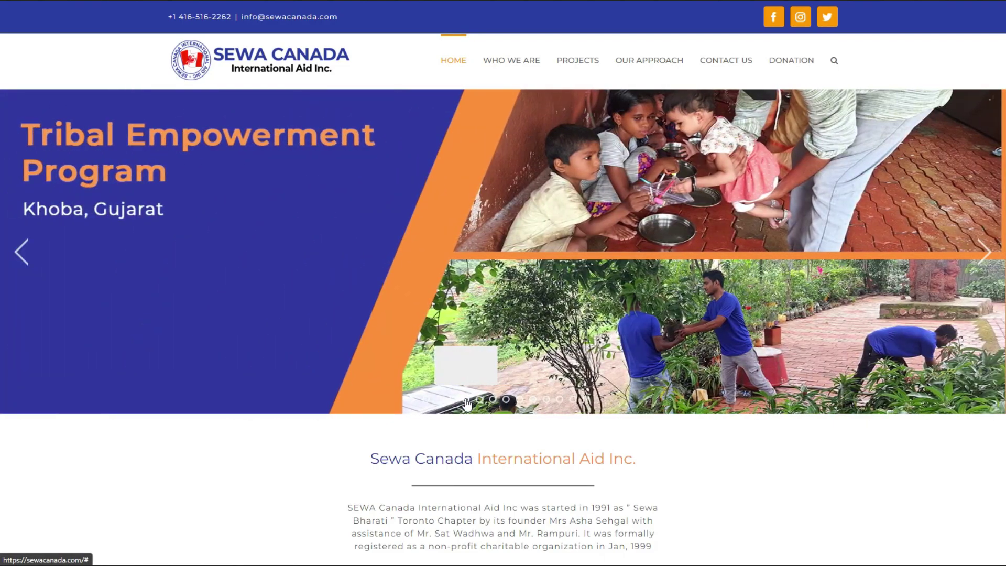
left_click(466, 400)
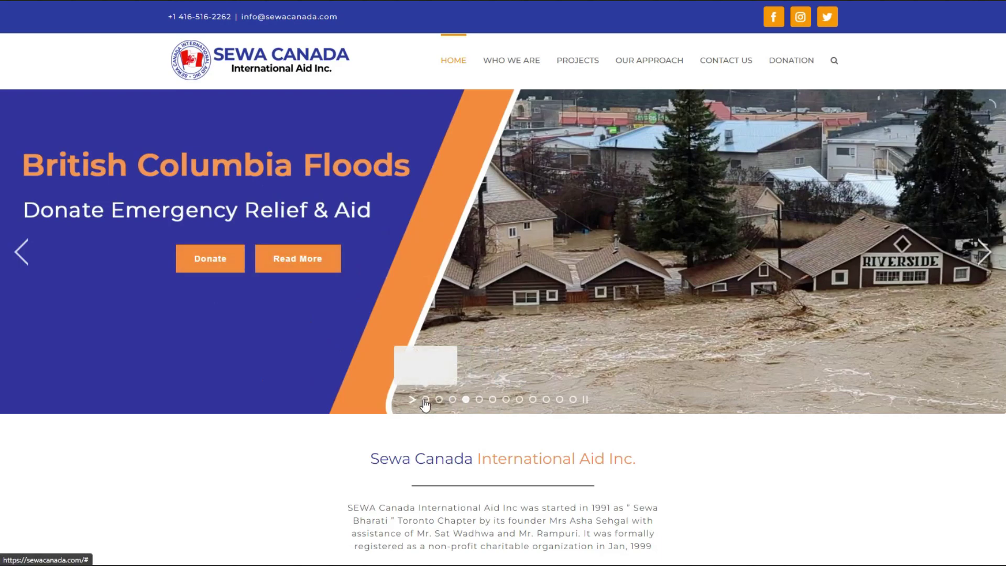
left_click(426, 400)
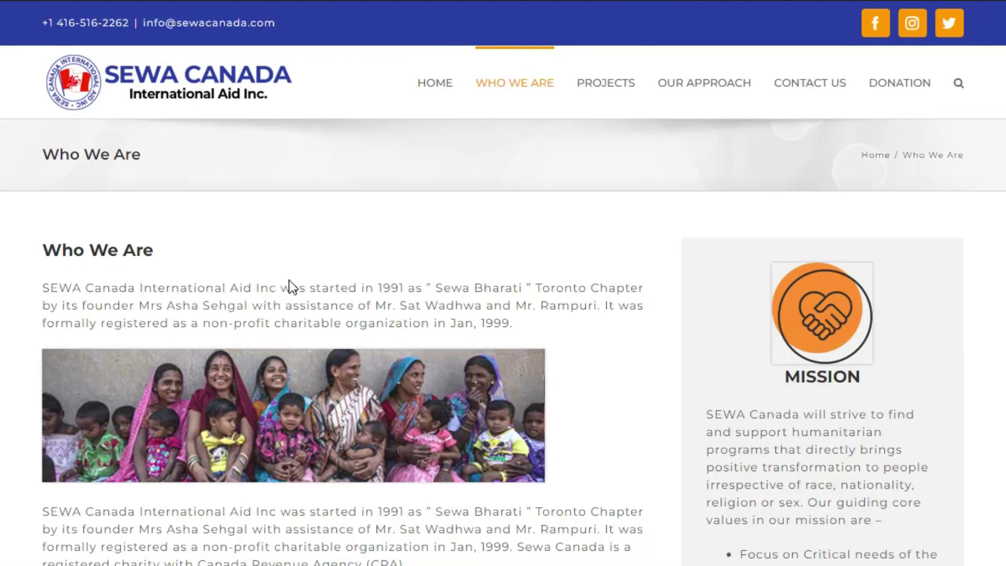
Step: Browse the Anand Bhawan, Bihar project page under Projects > Education
scroll(291, 281, "down", 20)
scroll(292, 281, "up", 20)
mouse_move(589, 99)
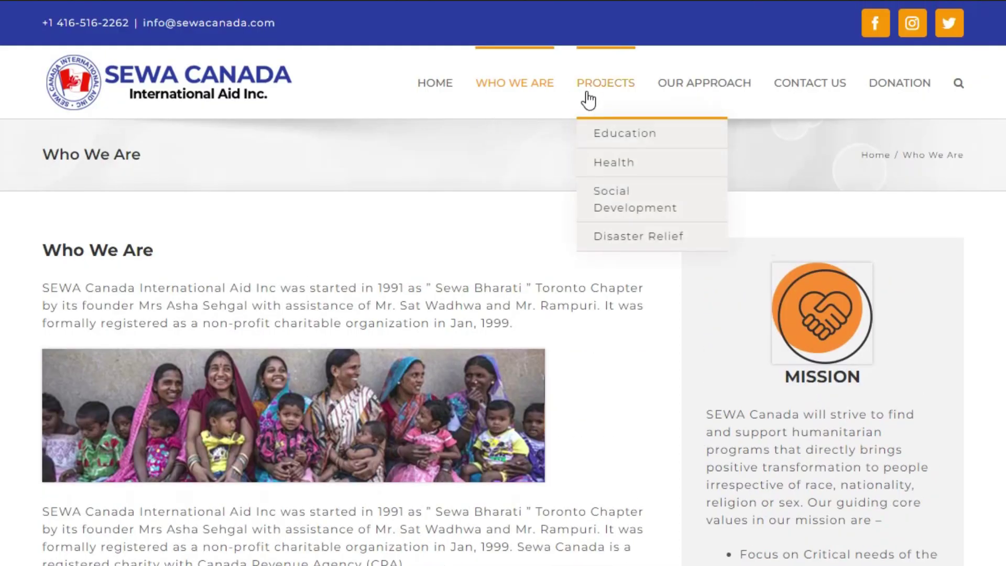
left_click(606, 128)
left_click(779, 134)
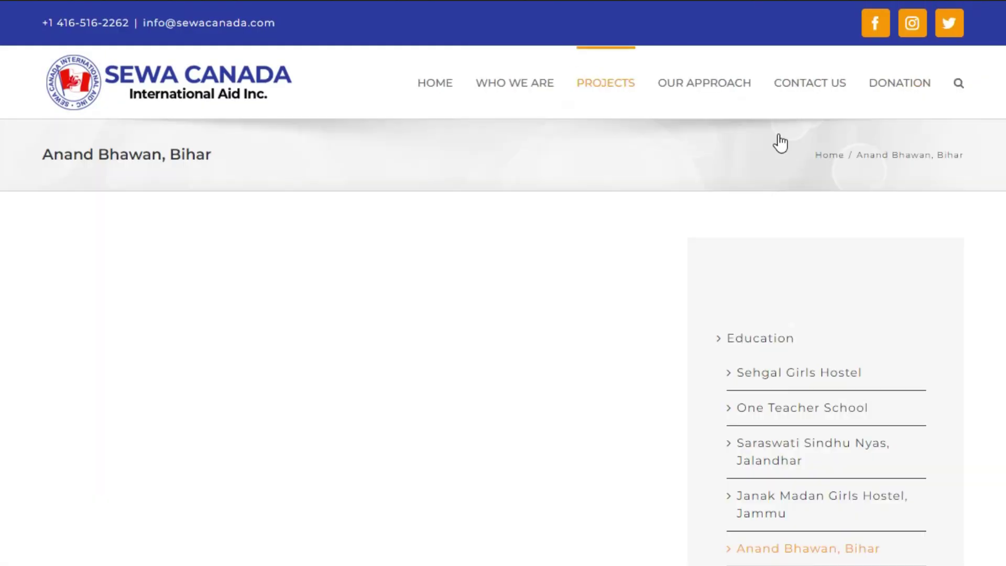
scroll(673, 197, "down", 10)
scroll(673, 194, "up", 10)
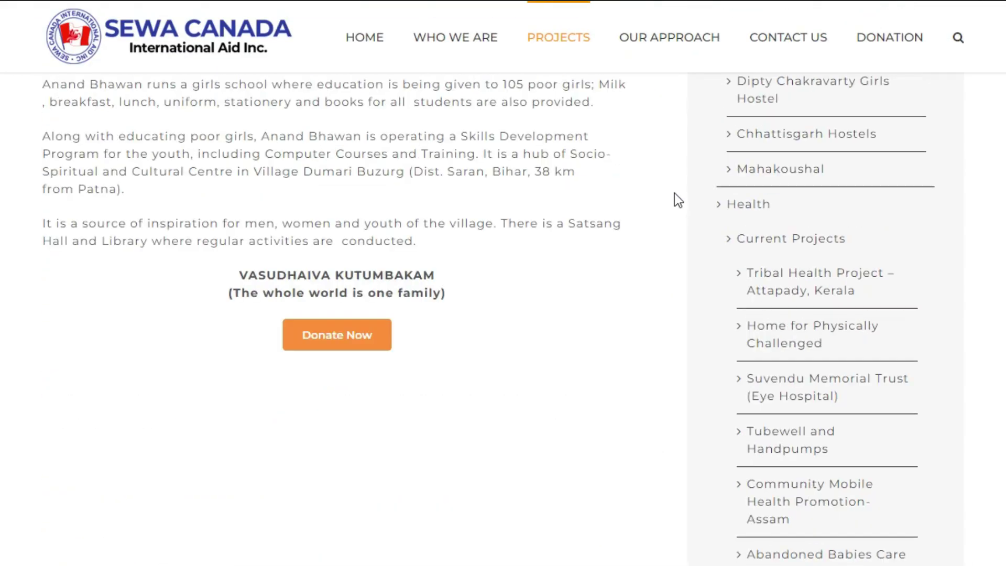
Step: Open the Our Approach page and scroll through it
left_click(693, 76)
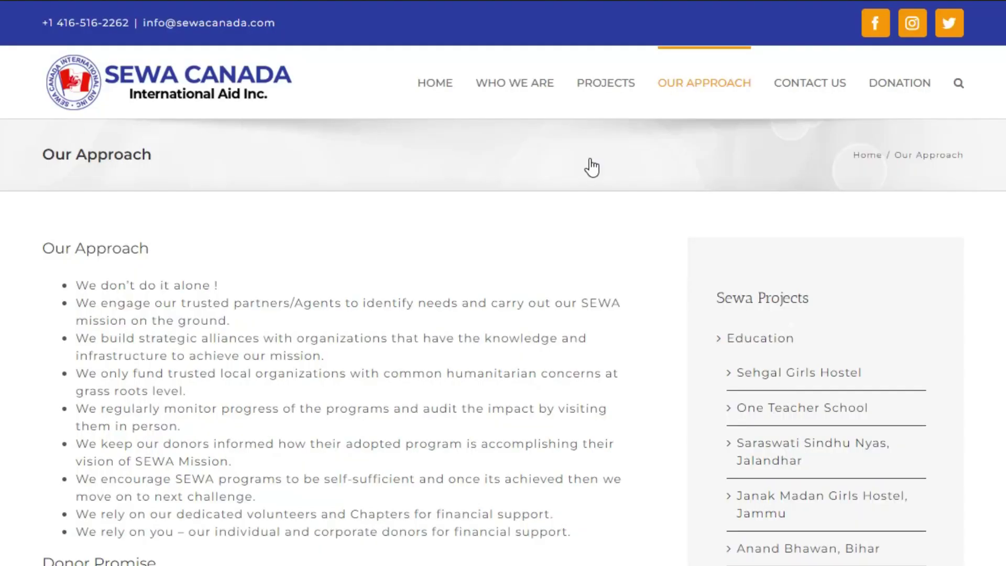
scroll(423, 339, "down", 10)
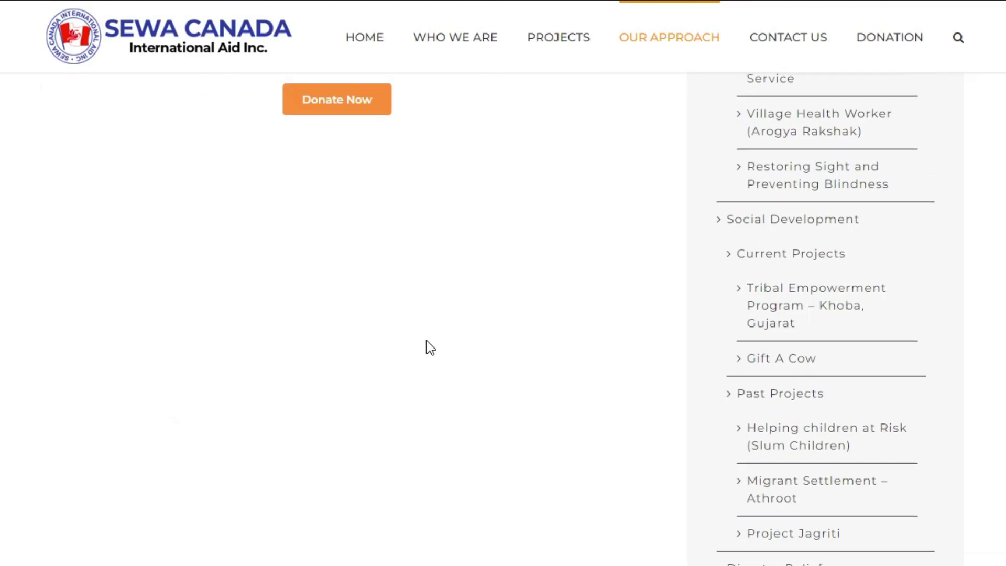
scroll(427, 339, "down", 3)
scroll(435, 338, "up", 15)
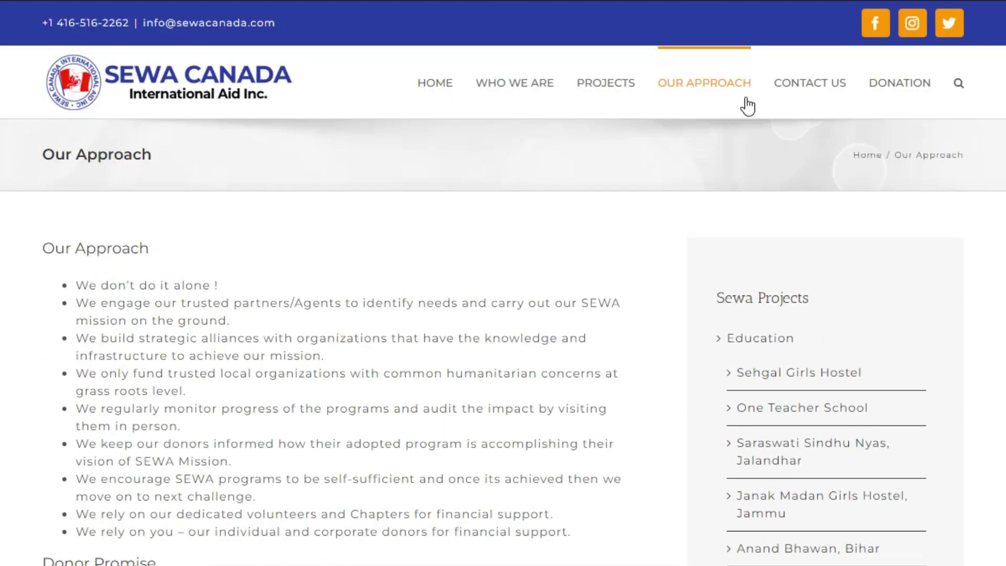
mouse_move(805, 103)
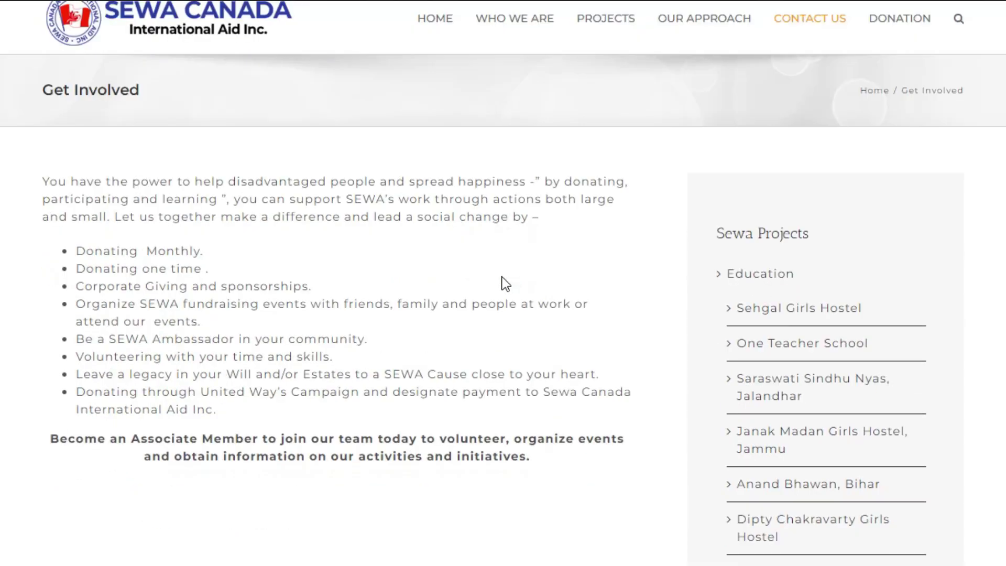
scroll(503, 283, "down", 15)
scroll(504, 283, "up", 5)
scroll(503, 279, "up", 10)
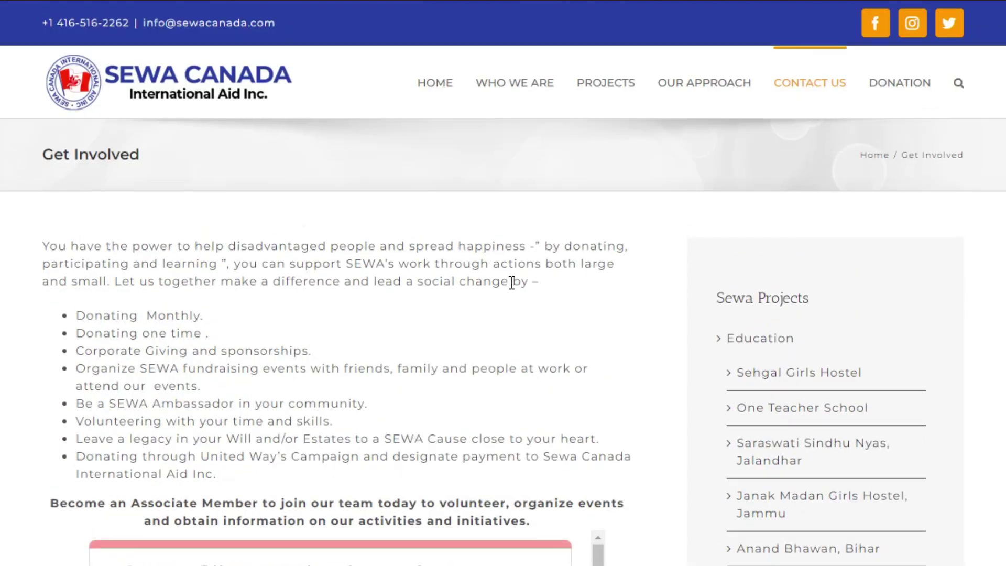
Step: Look over the Donation page, then return to the home page via the logo
left_click(902, 84)
scroll(366, 232, "down", 8)
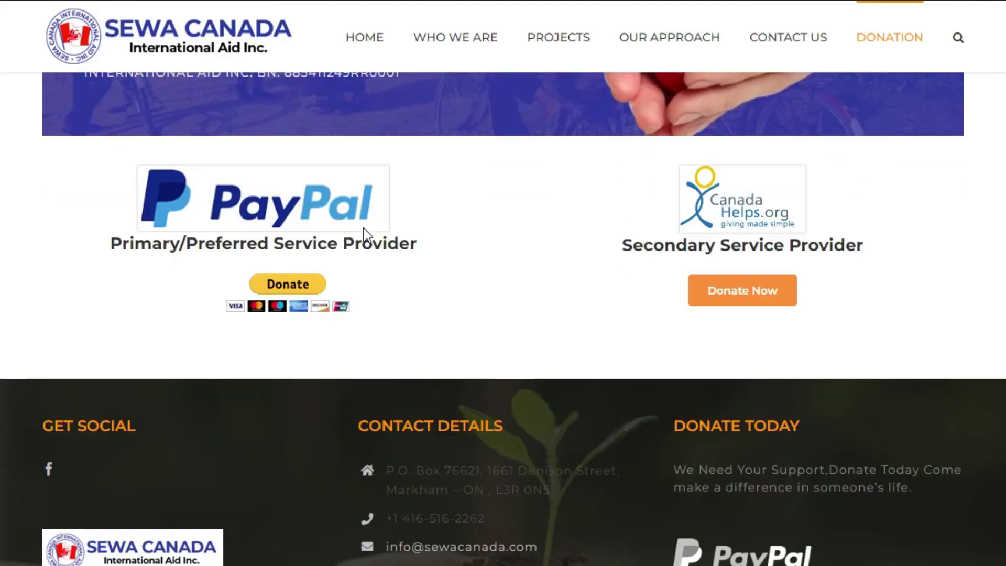
scroll(363, 229, "up", 8)
scroll(364, 228, "down", 3)
scroll(200, 74, "up", 3)
left_click(187, 67)
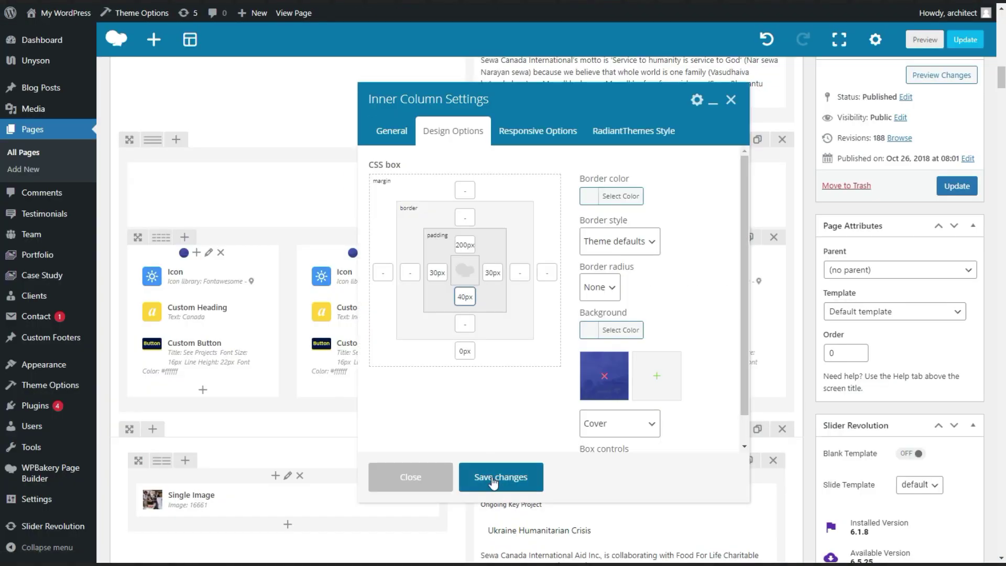
Step: Save the Inner Column Design Options with padding 200px top, 30px sides, 40px bottom
left_click(473, 417)
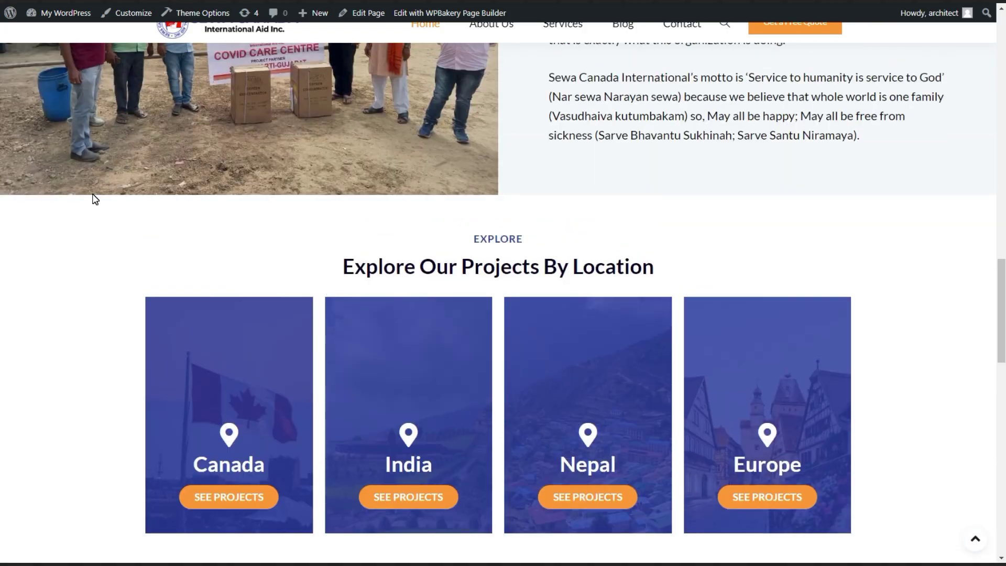
scroll(424, 223, "up", 8)
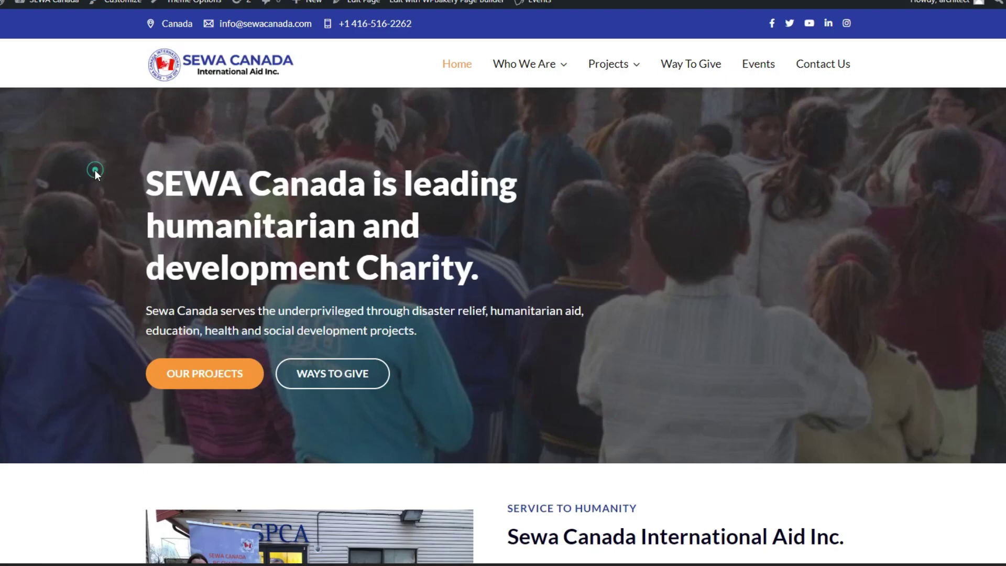
scroll(96, 173, "down", 9)
scroll(96, 173, "down", 20)
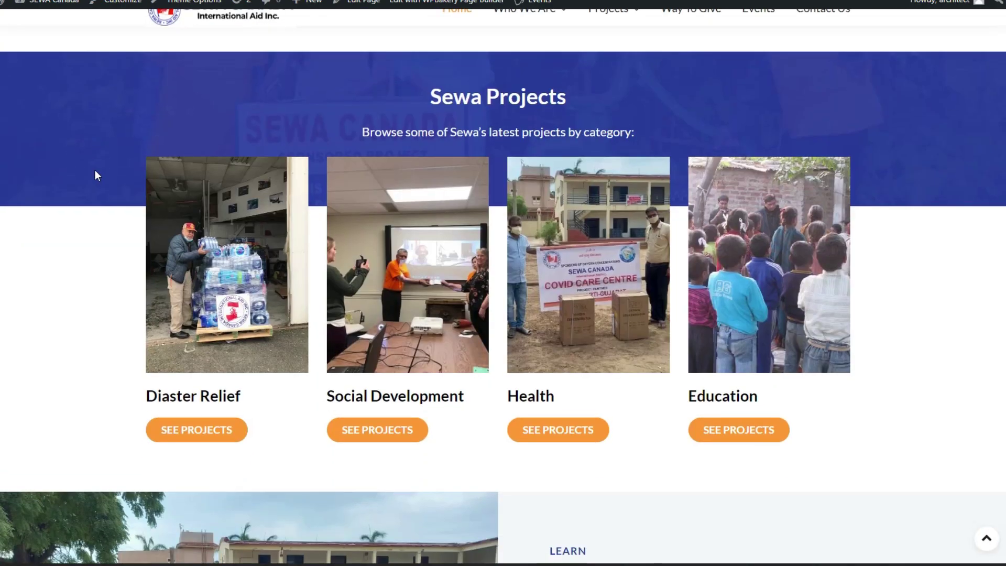
scroll(98, 175, "down", 10)
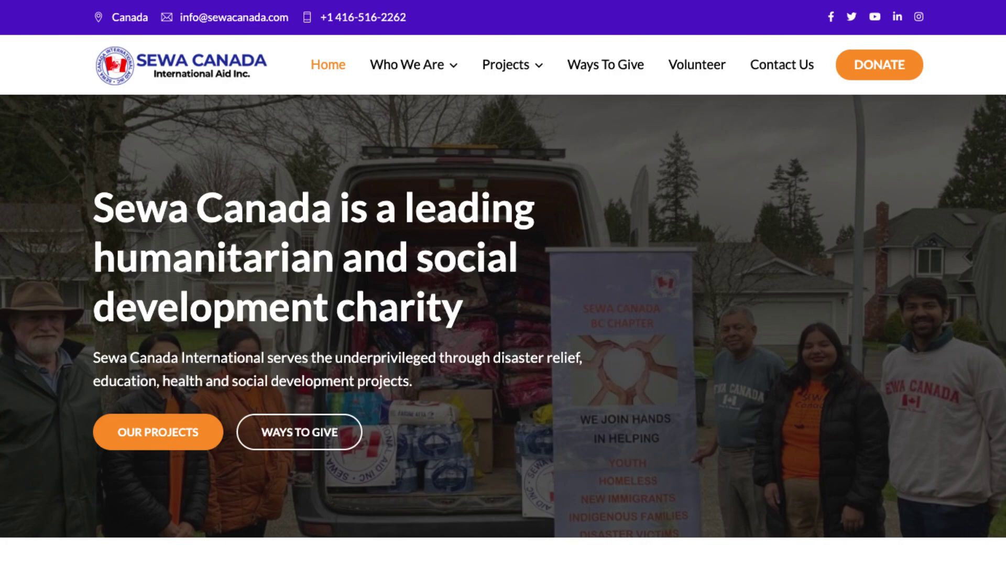
scroll(503, 283, "down", 8)
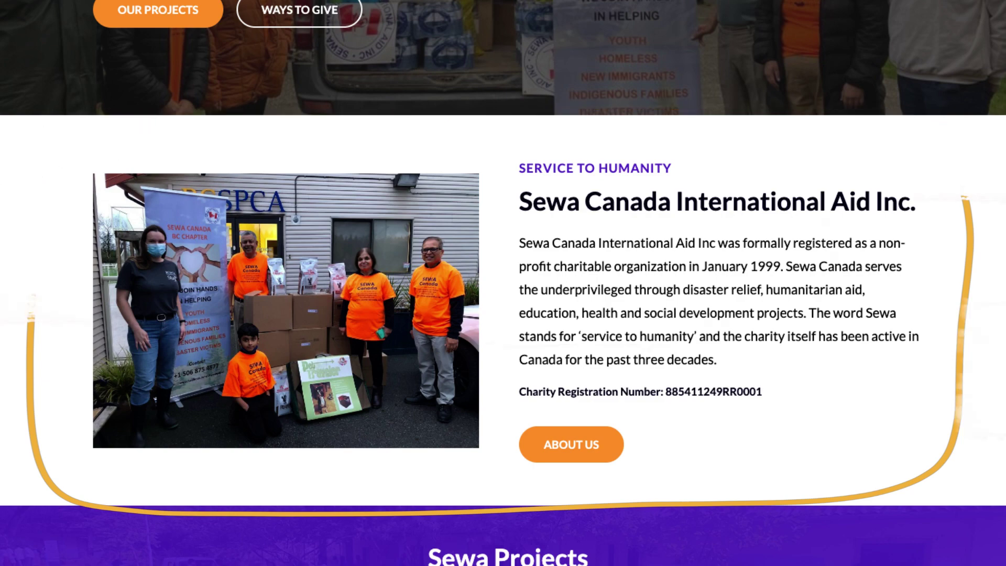
scroll(504, 283, "down", 15)
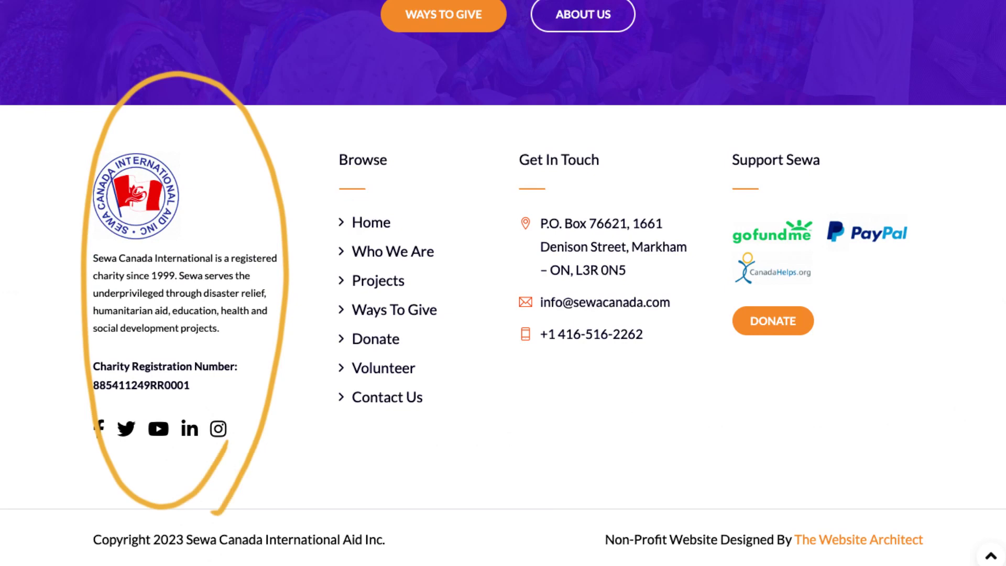
scroll(503, 283, "up", 15)
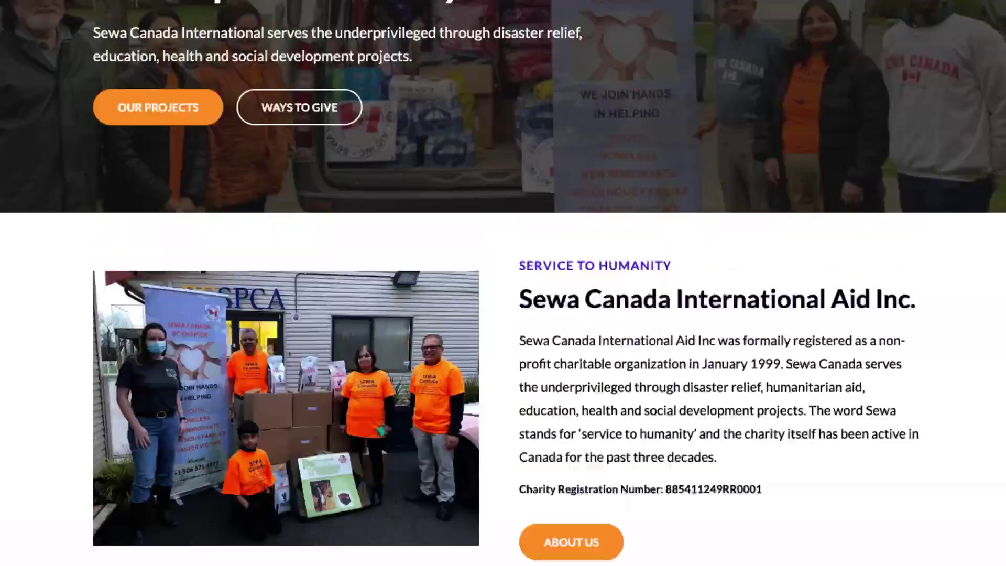
scroll(503, 283, "down", 7)
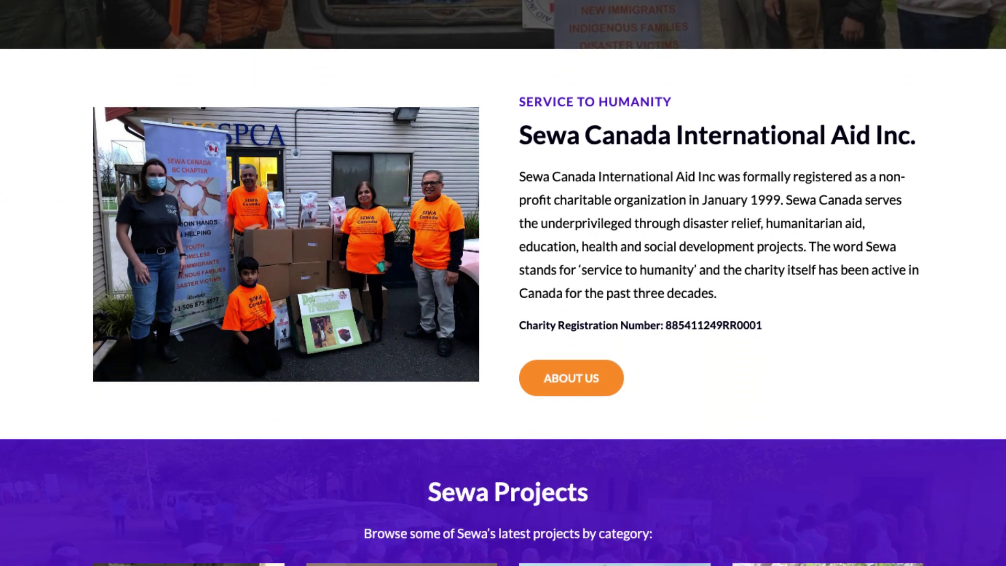